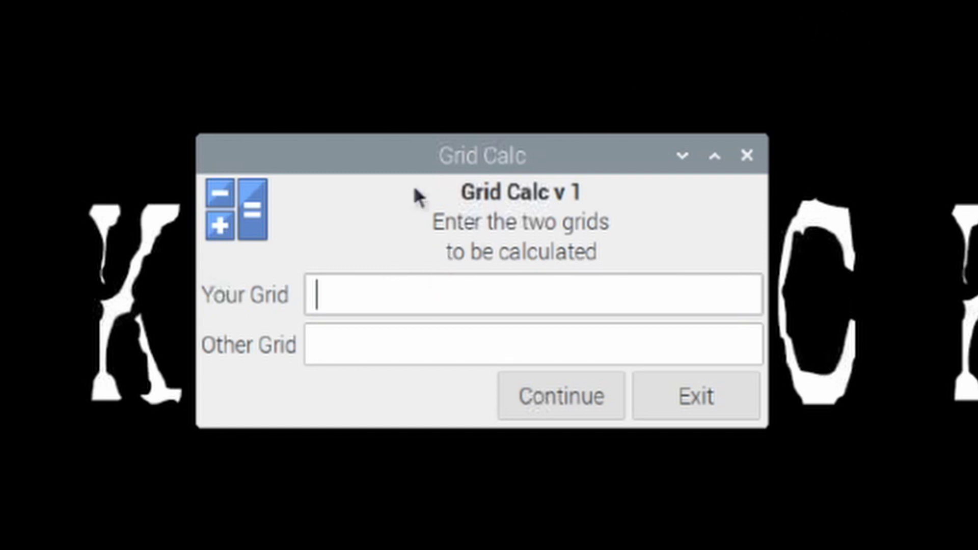
Enter EM65tv in the Your Grid field and FN25di in the Other Grid field.
type("EM65tv")
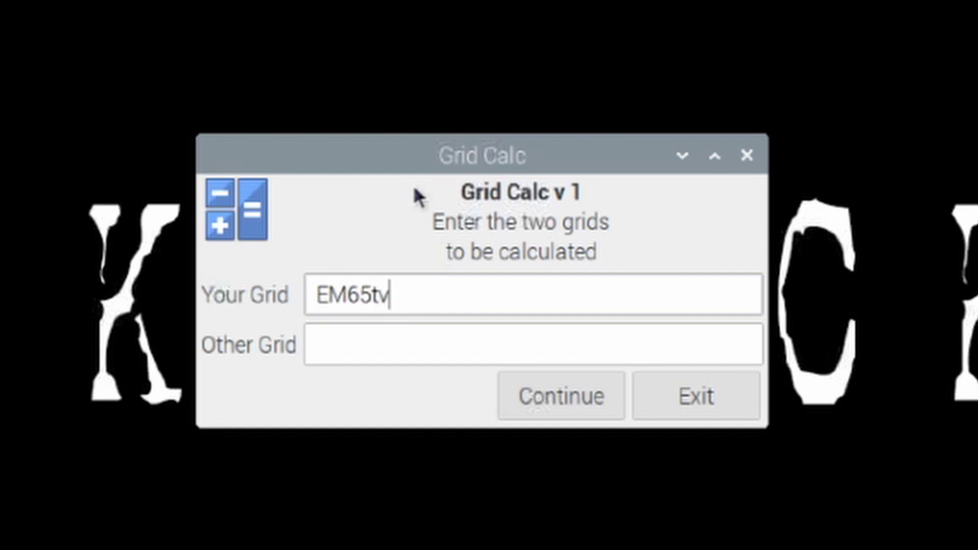
key("Tab")
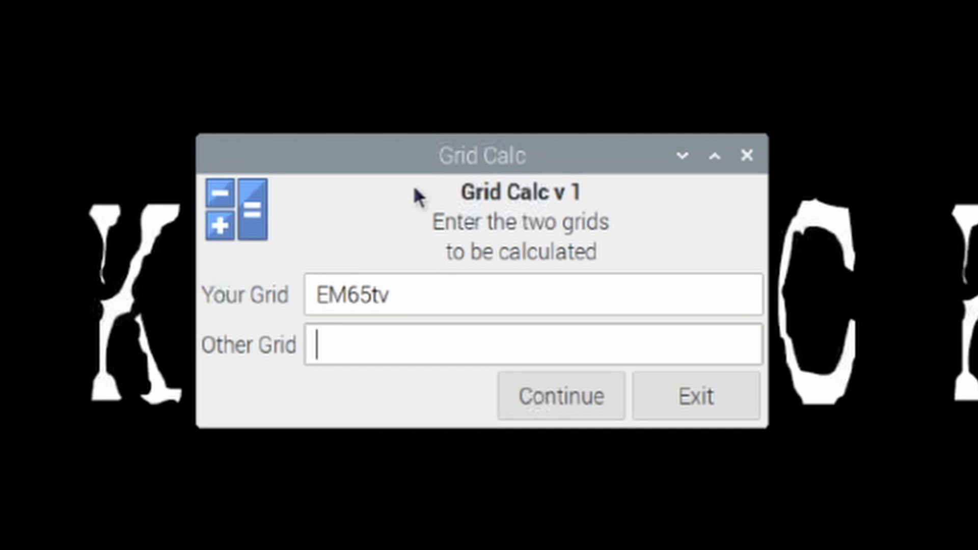
type("FN")
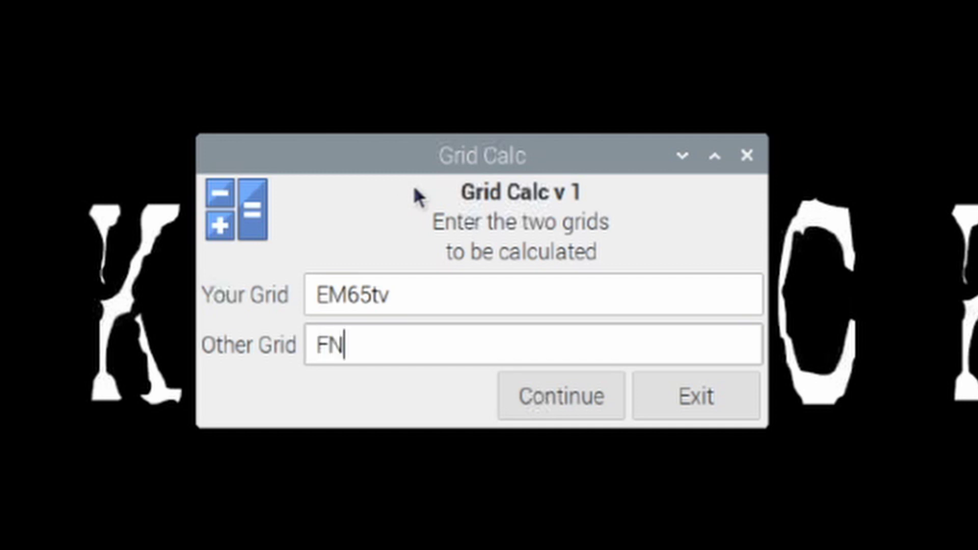
type("25")
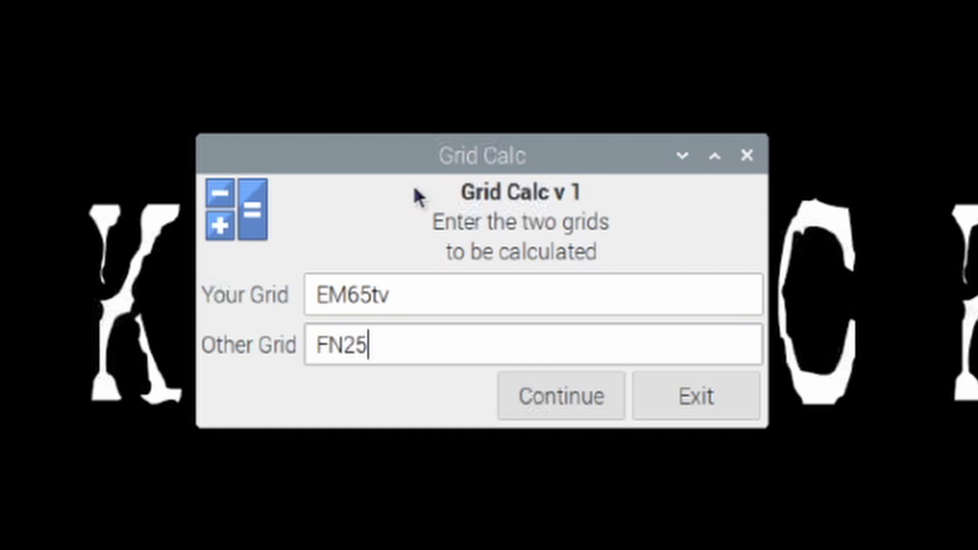
type("di")
Calculate the distance and bearing from EM65tv to FN25di.
left_click(556, 397)
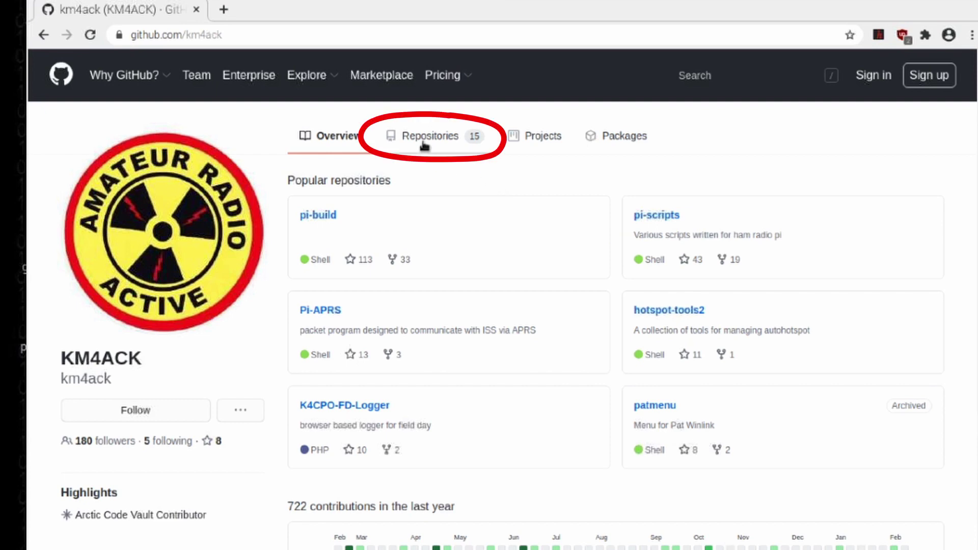
Open the km4ack pi-scripts repository and scroll its file list down to grid-calc.
left_click(654, 216)
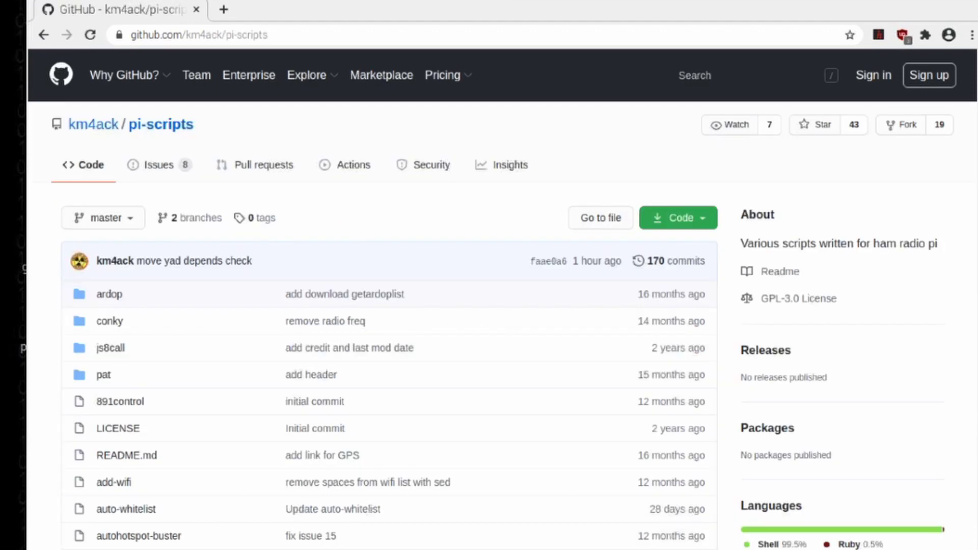
scroll(387, 306, "down", 4)
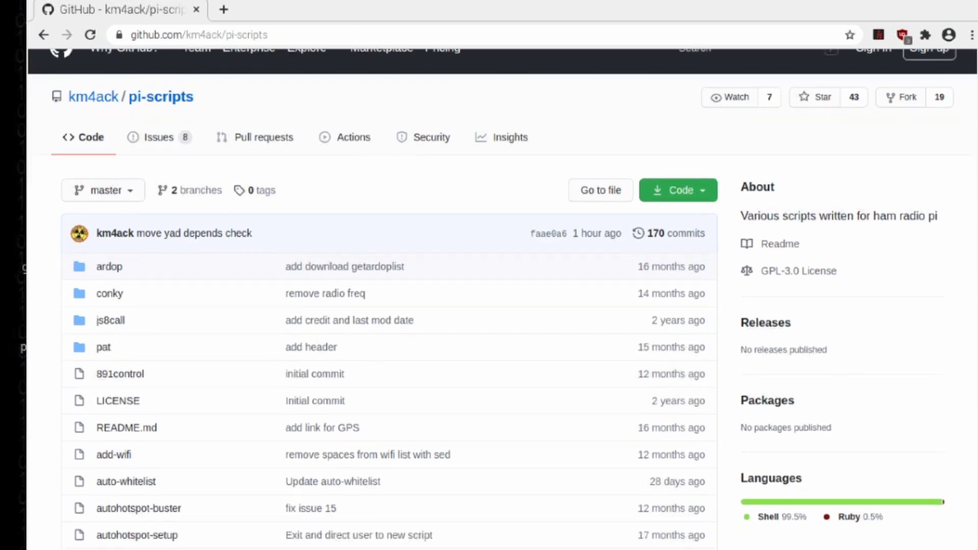
scroll(387, 305, "down", 2)
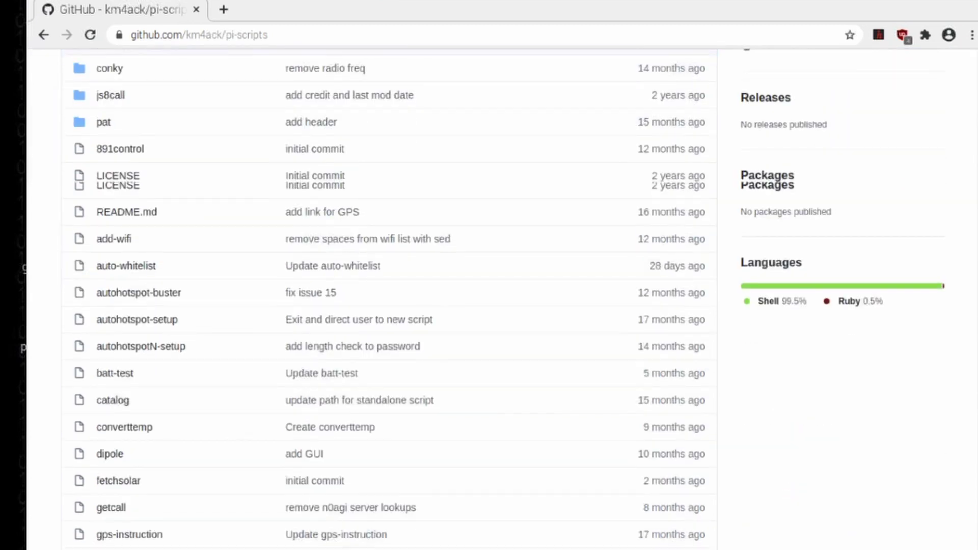
scroll(387, 305, "down", 2)
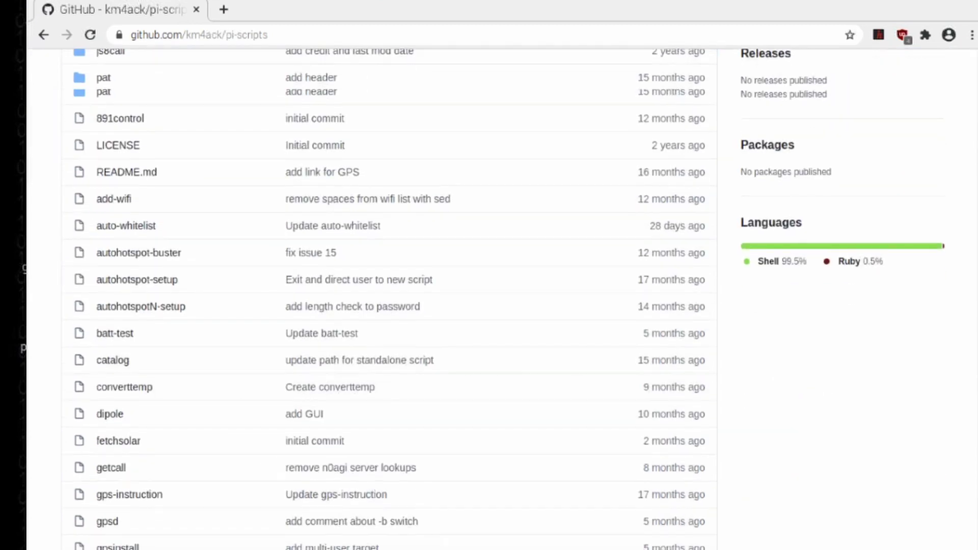
scroll(228, 470, "down", 3)
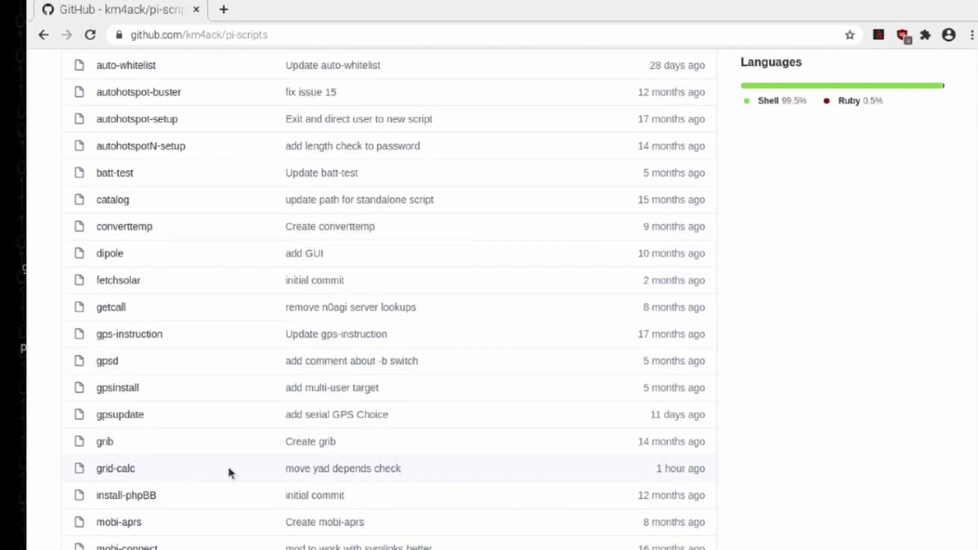
Open the grid-calc script's raw view and select its raw.githubusercontent.com URL.
left_click(117, 472)
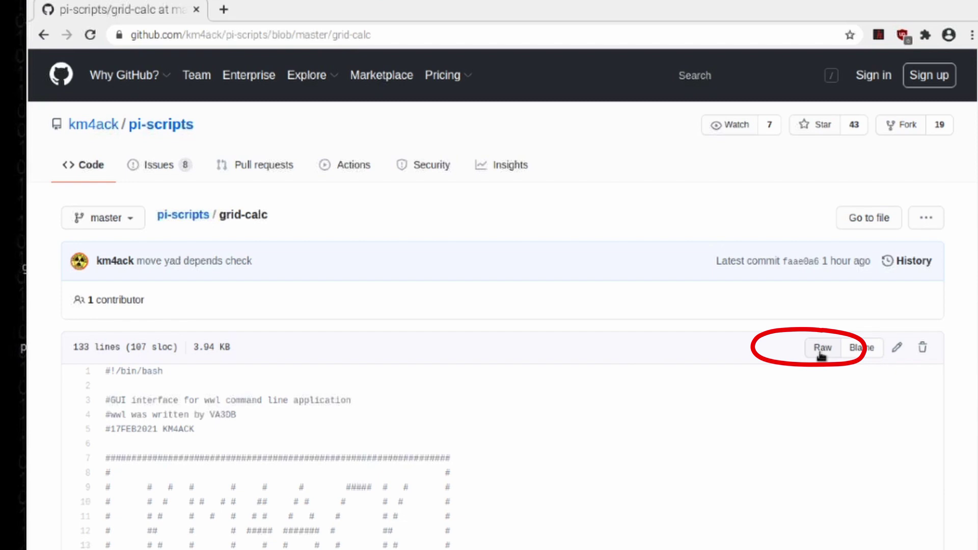
left_click(820, 351)
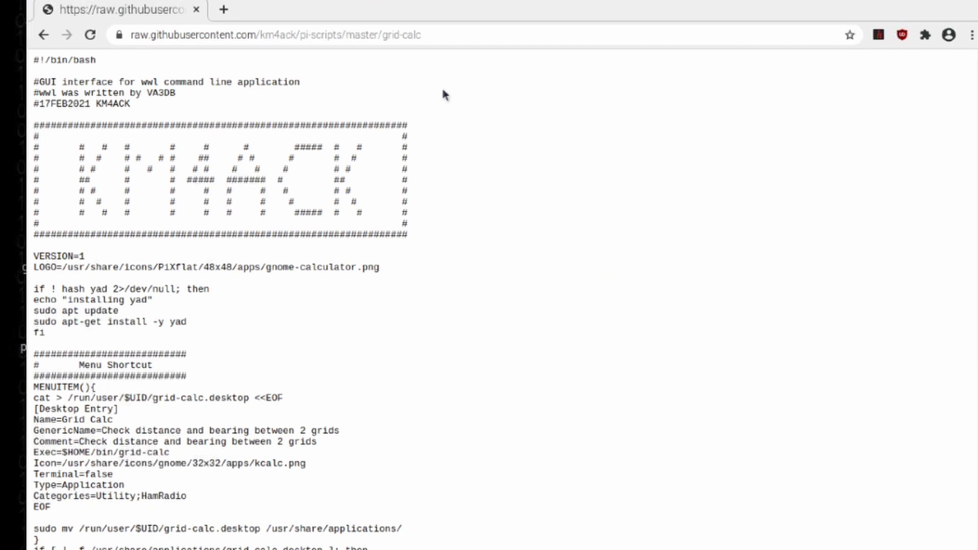
left_click(441, 34)
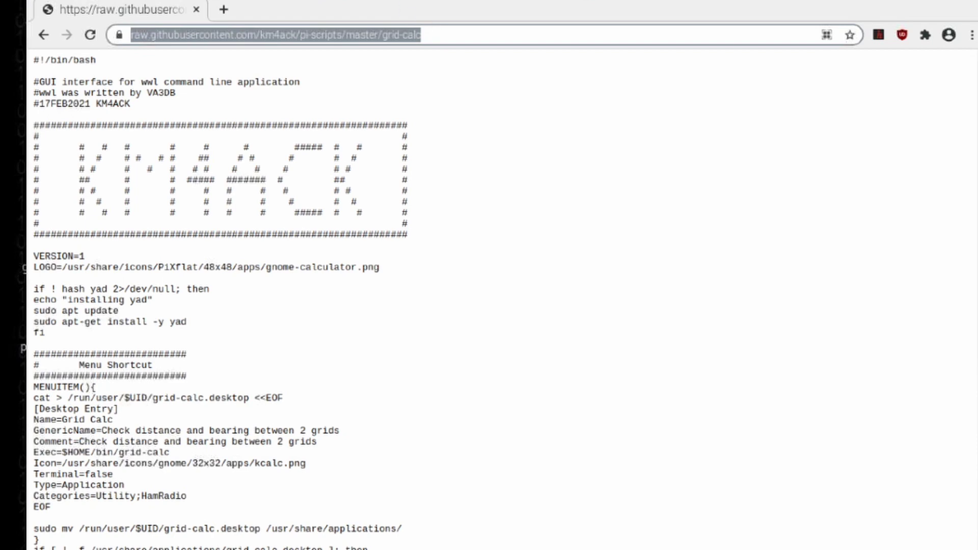
Copy the raw URL, open a new terminal and change into the bin folder.
key("ctrl+w")
key("ctrl+alt+t")
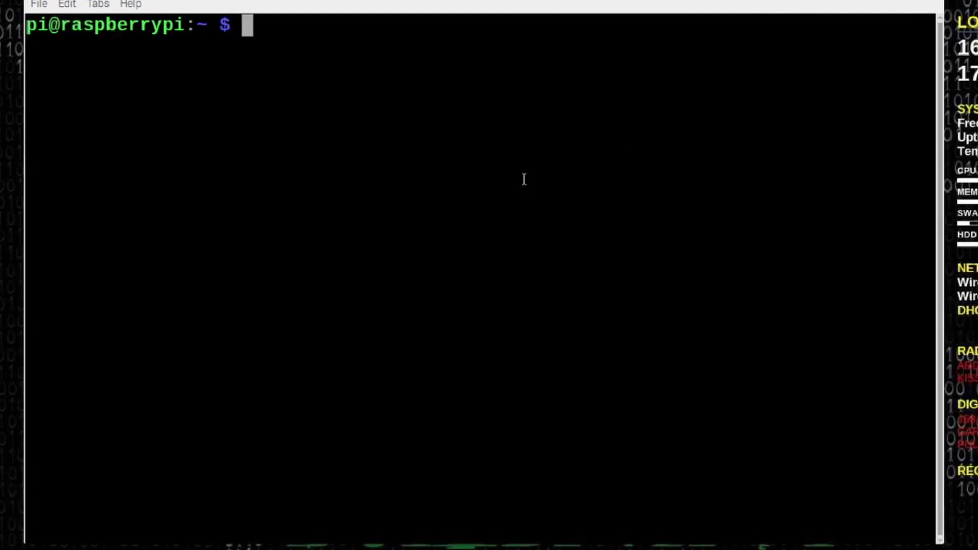
type("cd ")
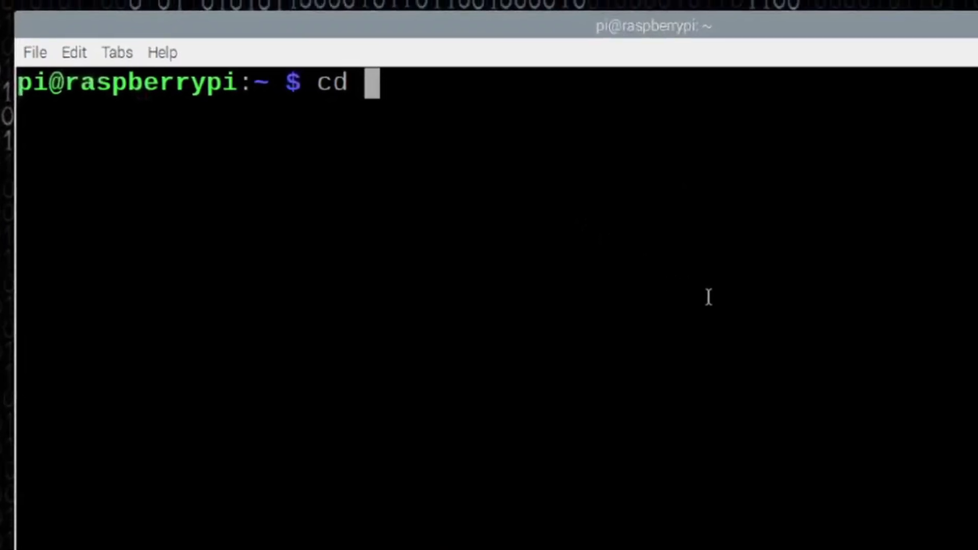
type("bin")
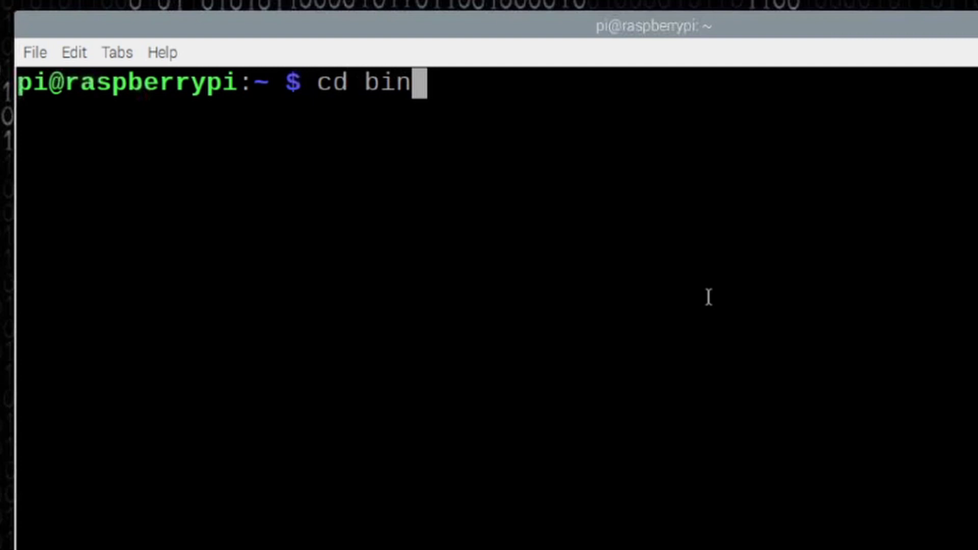
key("Return")
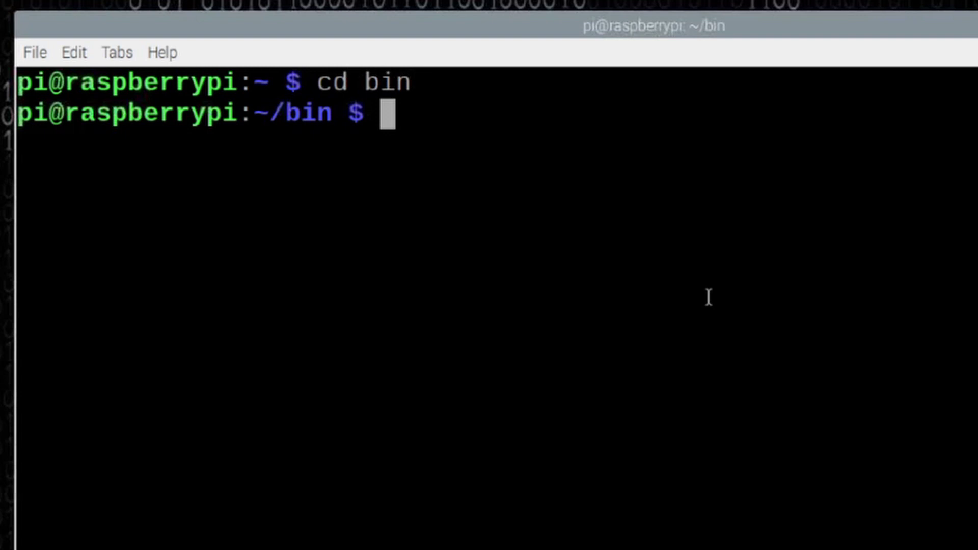
Download grid-calc with wget using the pasted raw URL, then clear the screen.
type("wget")
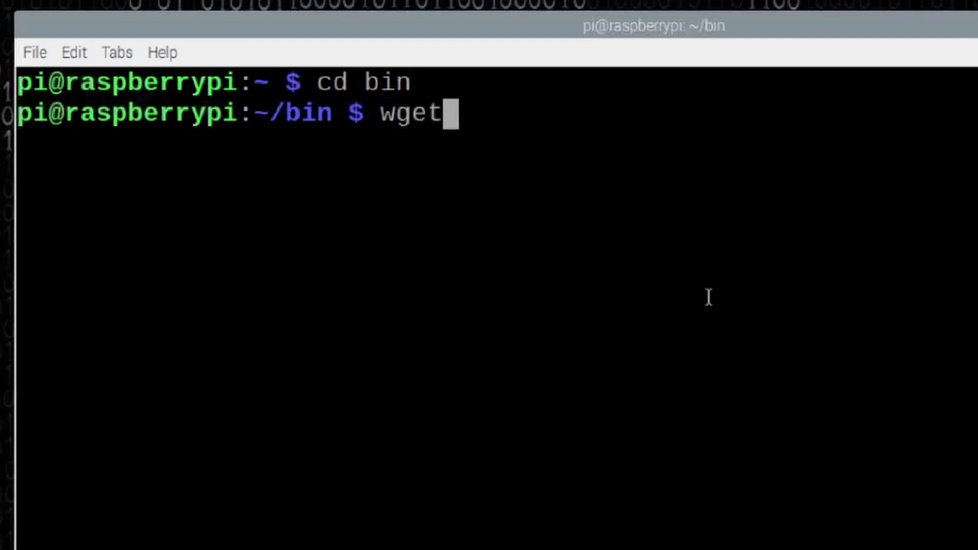
right_click(465, 133)
left_click(534, 236)
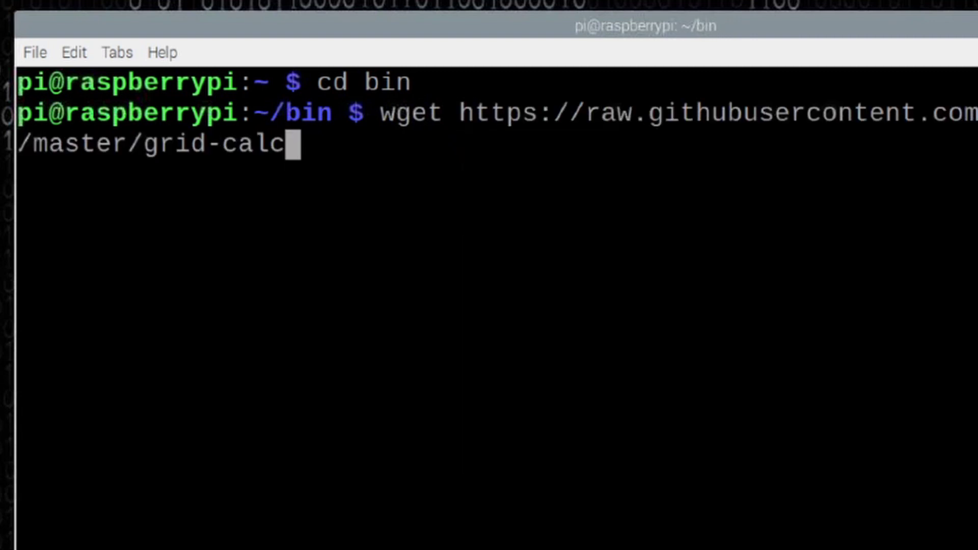
key("Return")
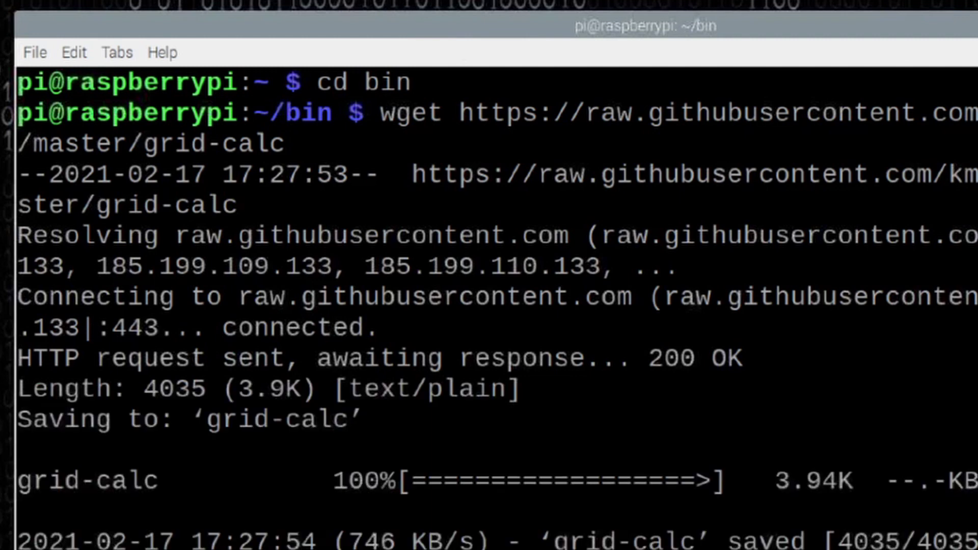
key("ctrl+l")
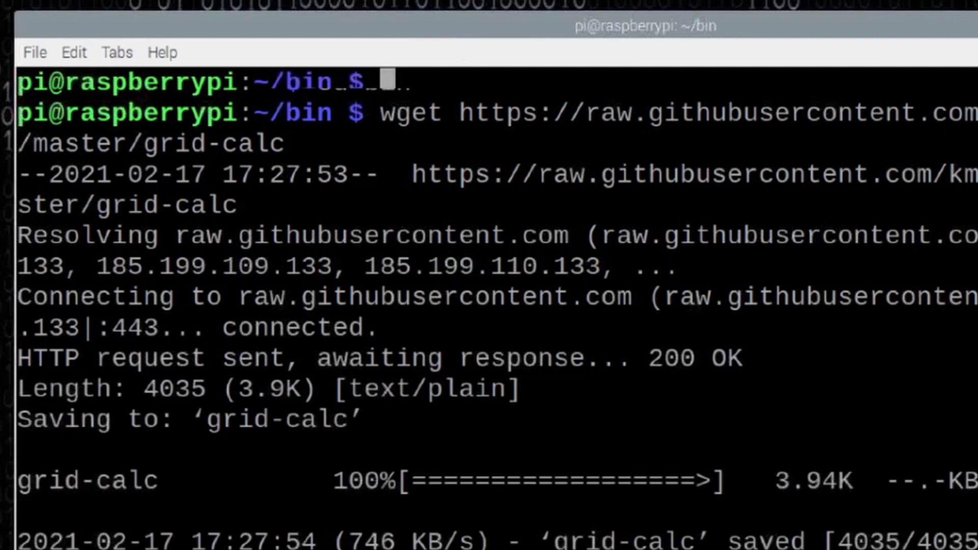
List ~/bin, make grid-calc executable with chmod +x, and list again to confirm.
type("ls")
key("Return")
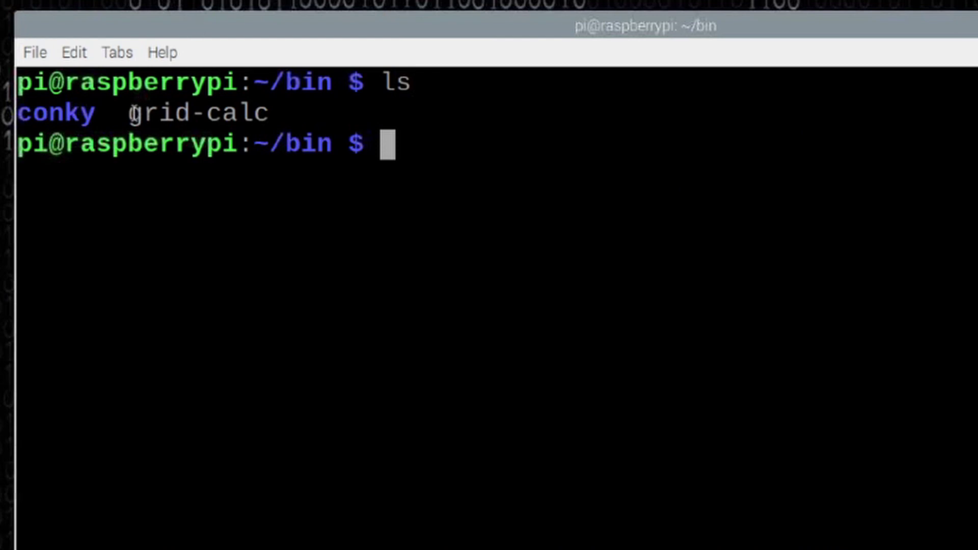
left_click_drag(129, 111, 271, 116)
left_click(332, 101)
type("chmod ")
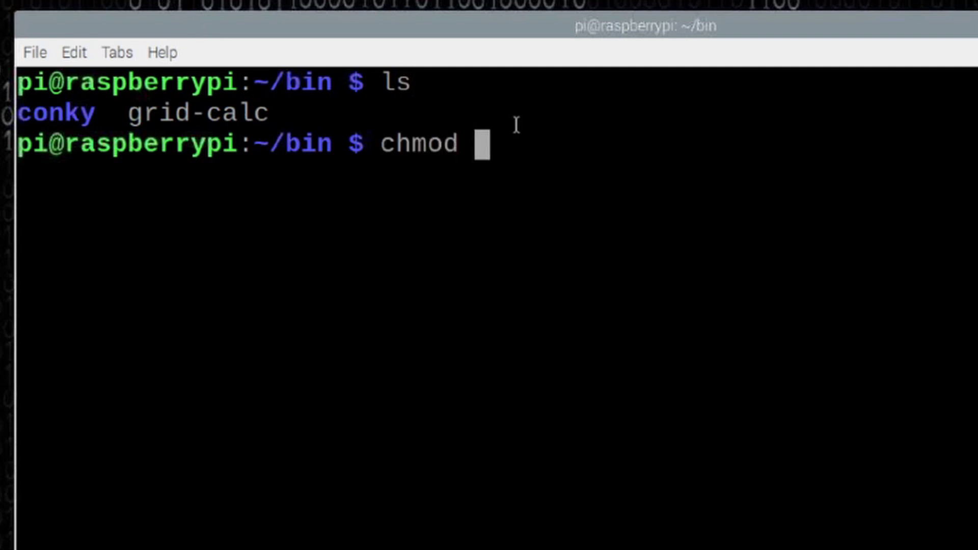
type("+x ")
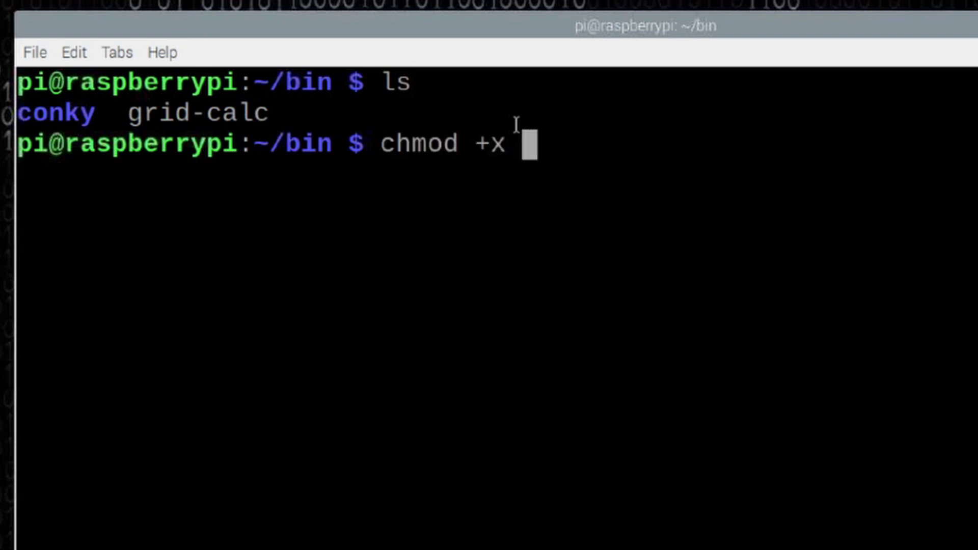
type("grid")
key("Tab")
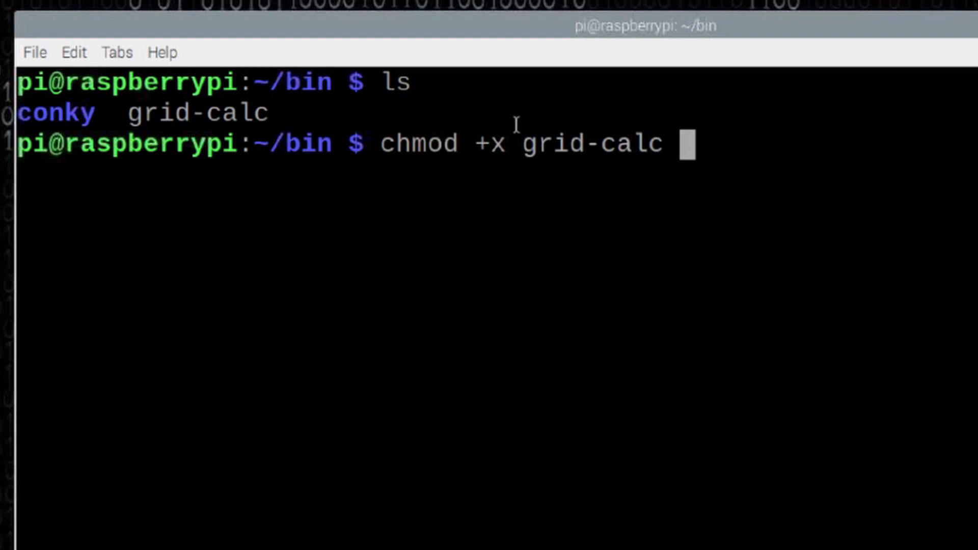
key("Return")
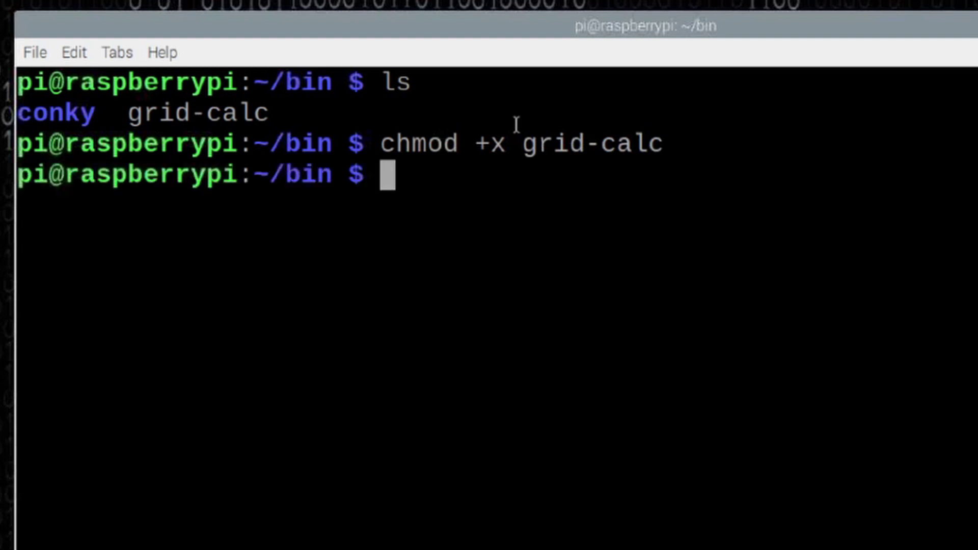
type("ls")
key("Return")
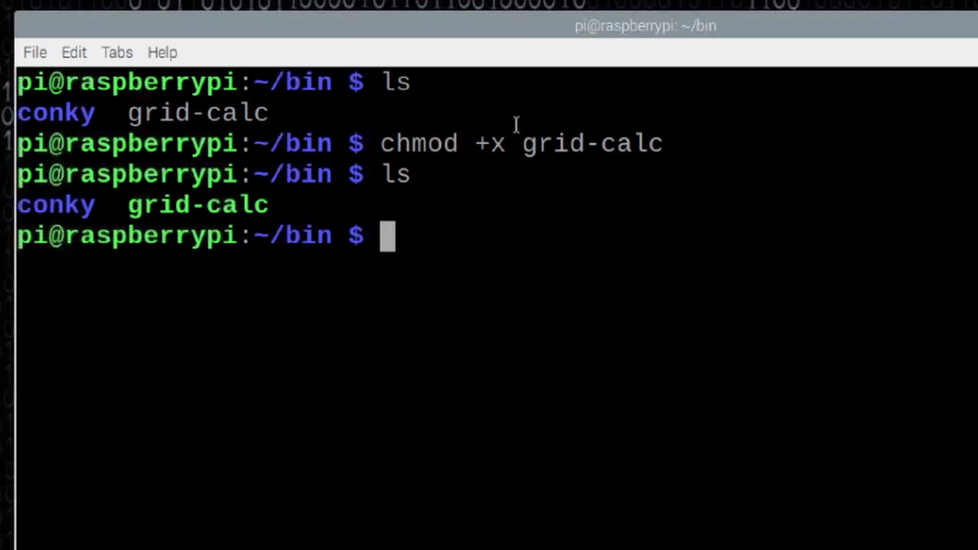
Run grid-calc to create its menu shortcut, then minimize the terminal.
type("grid")
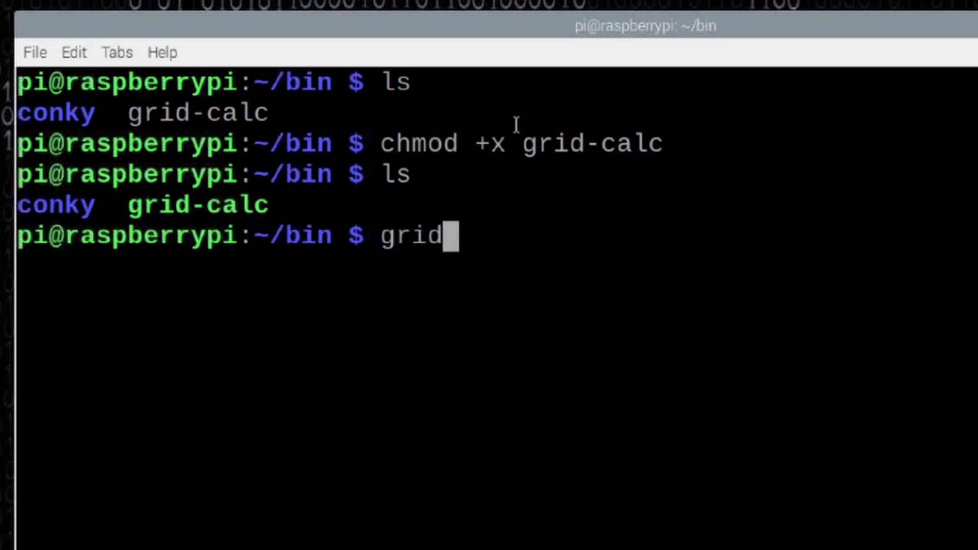
key("Tab")
key("Return")
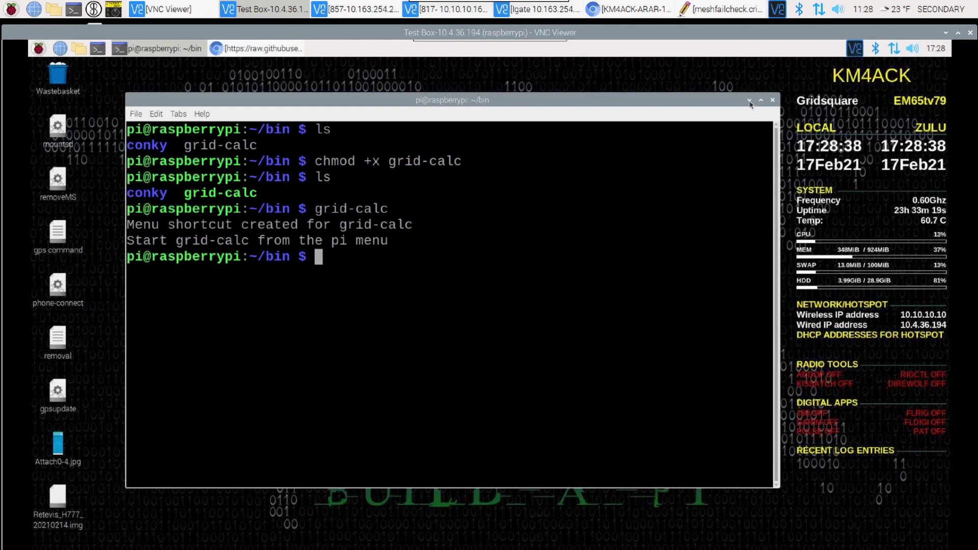
left_click(748, 100)
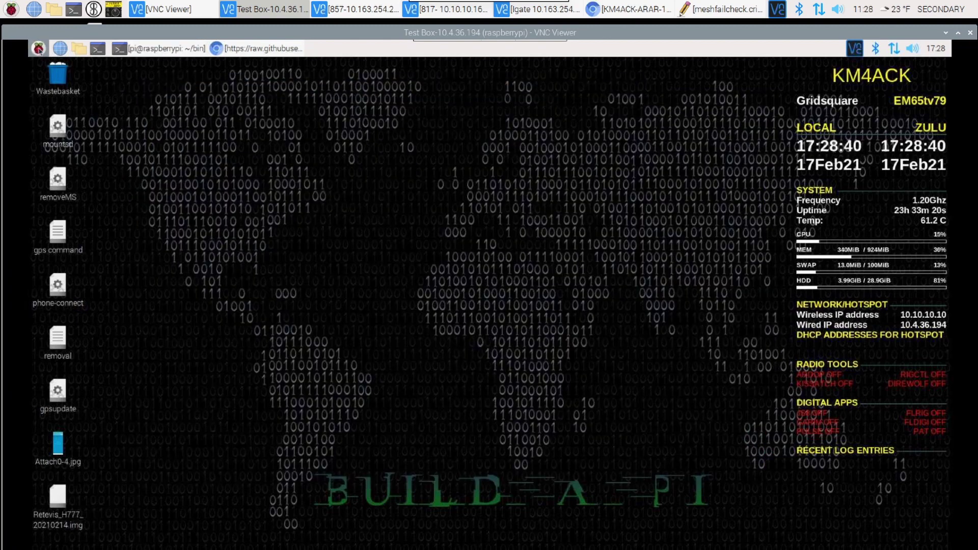
left_click(39, 48)
Launch Grid Calc from the Hamradio menu and install its missing dependencies.
mouse_move(78, 177)
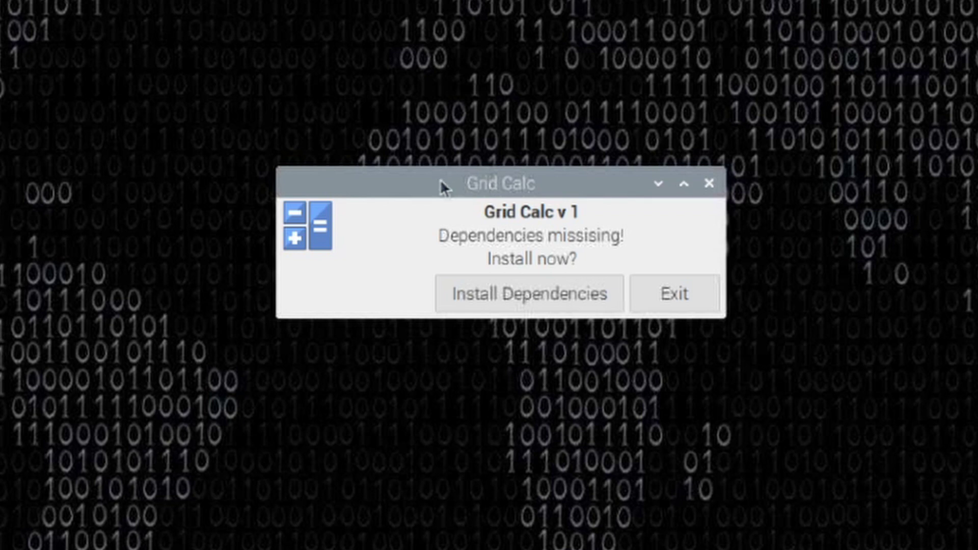
left_click(521, 294)
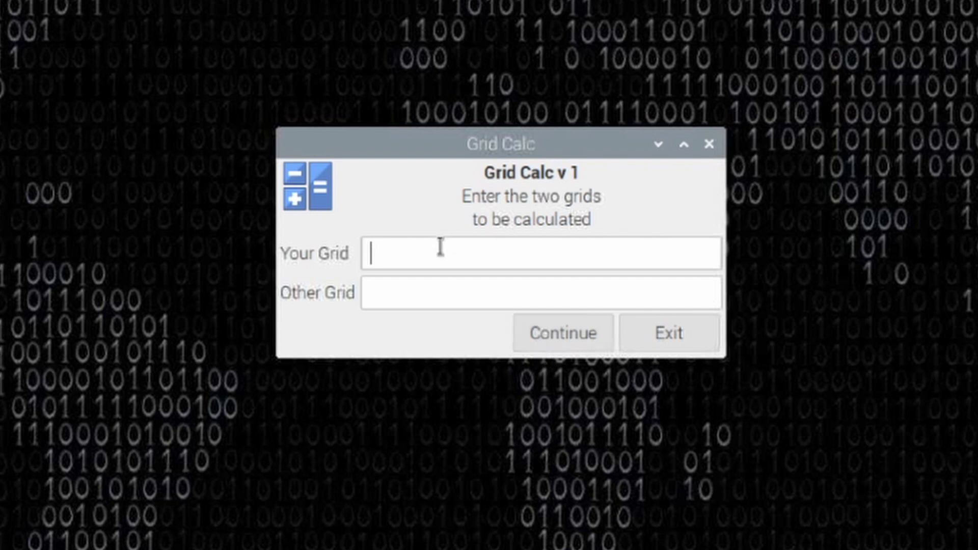
Enter em65tv as Your Grid and dm67ab as Other Grid, deleting the stray space.
type("em65tv")
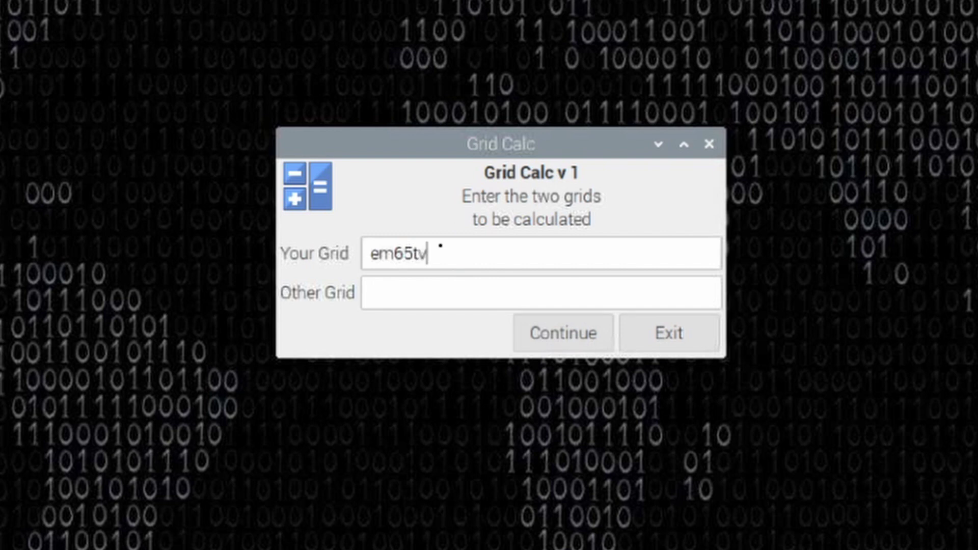
key("Tab")
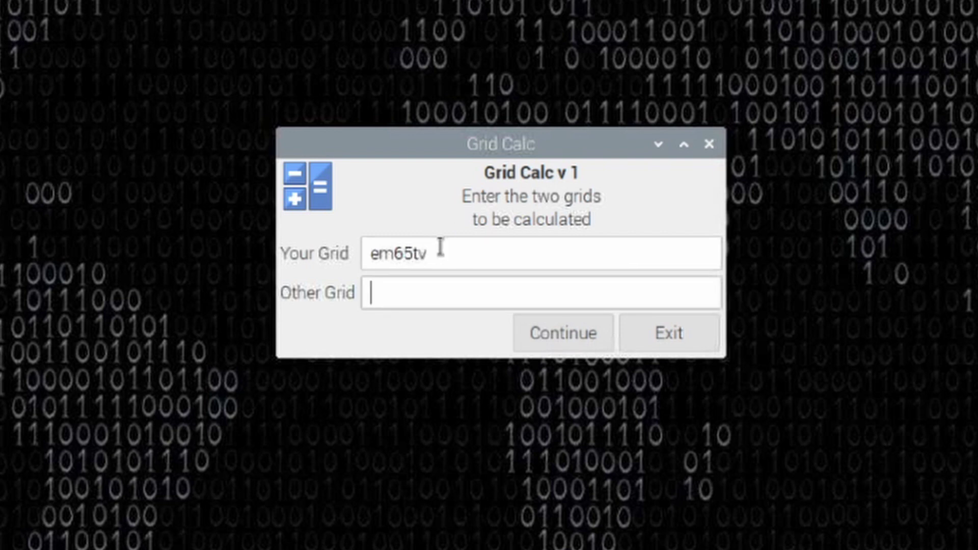
type("dm 67ab")
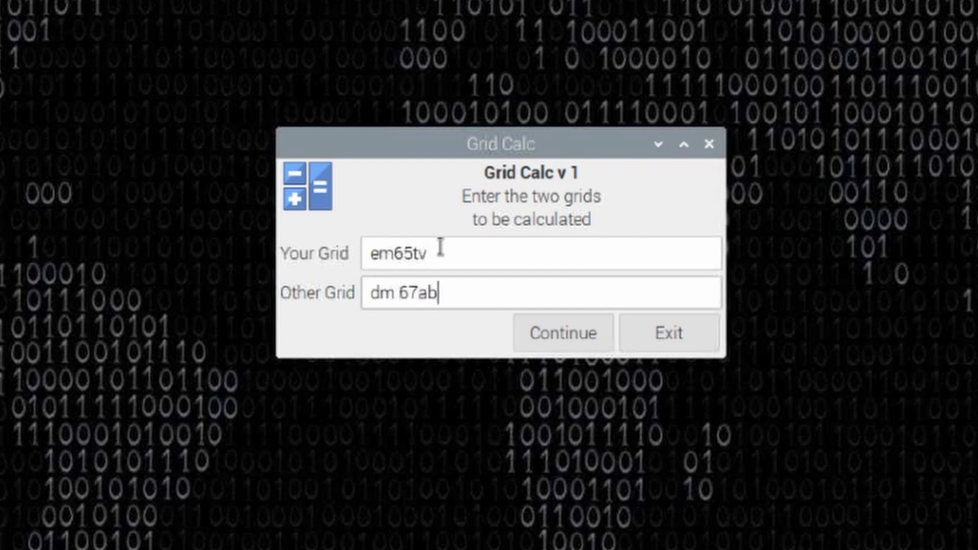
key("Left")
key("Left")
key("Left")
key("Left")
key("BackSpace")
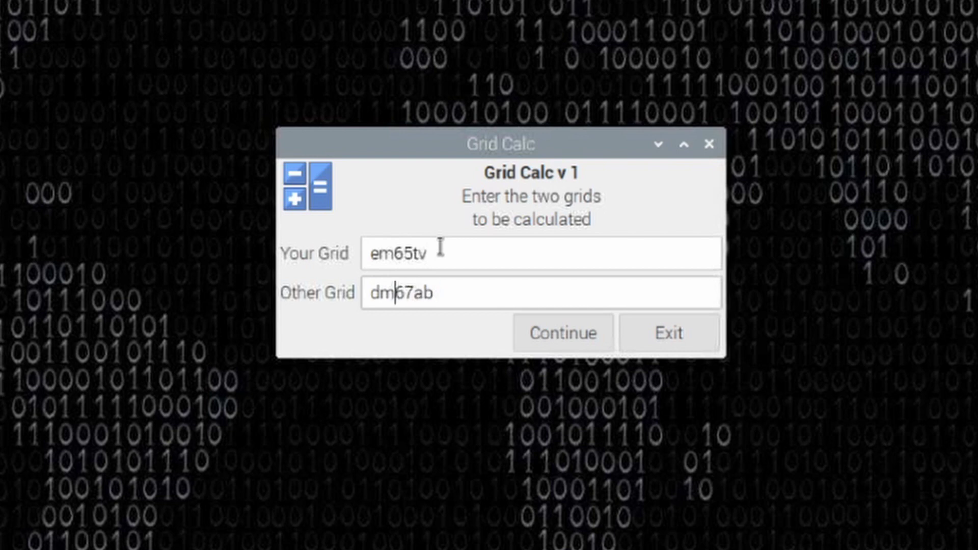
Calculate the result from em65tv to dm67ab: 1931 km (1199.87 miles) at bearing 280 degrees.
left_click(561, 334)
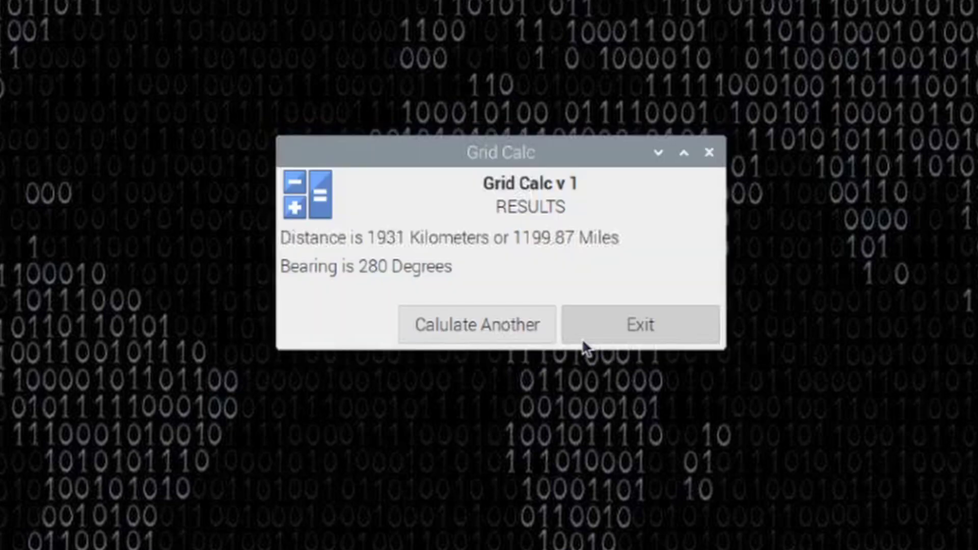